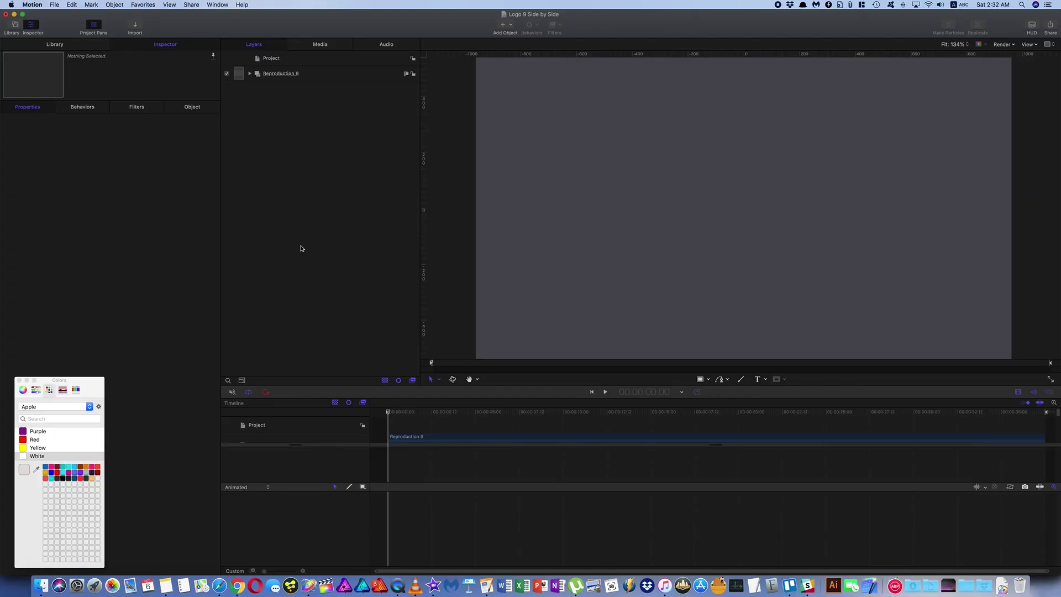
- Play the Logo 9 Side by Side source-versus-reproduction comparison animation
key(space)
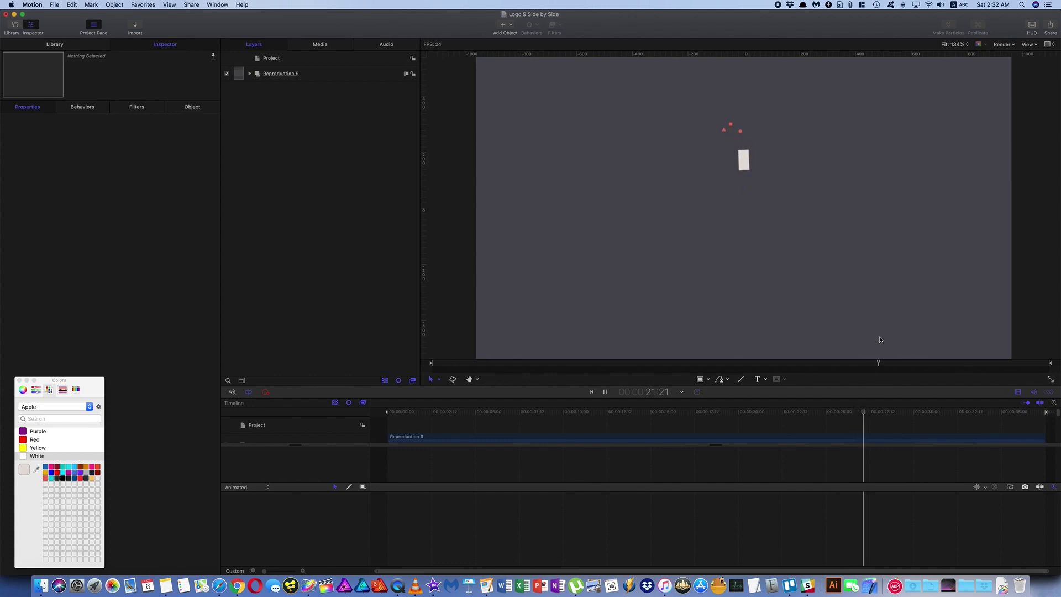
- Stop playback and scrub the comparison back to where the circles appear
key(space)
drag(822, 410, 659, 374)
key(space)
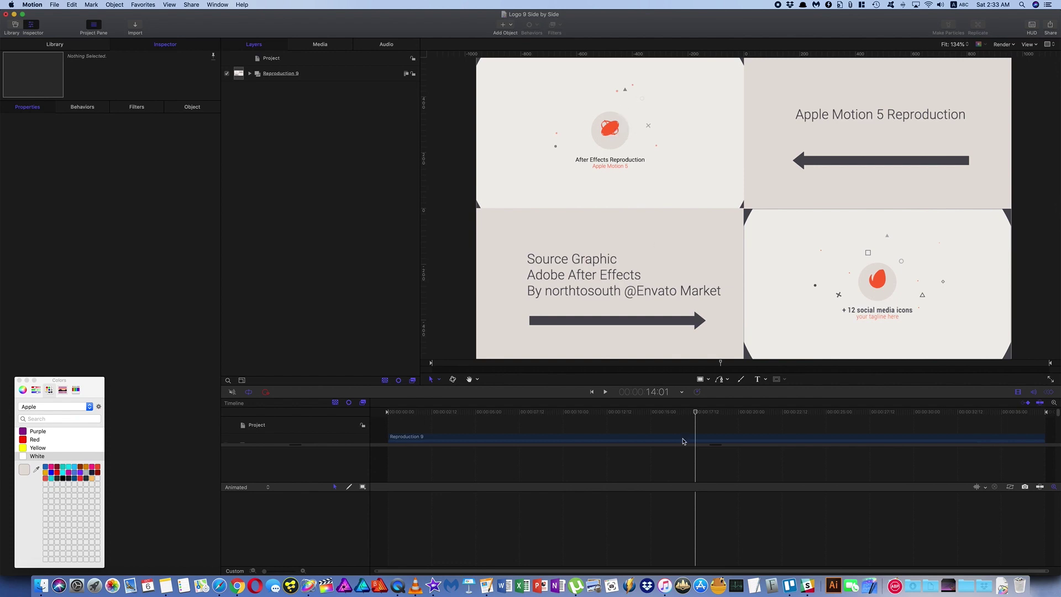
drag(696, 412, 689, 410)
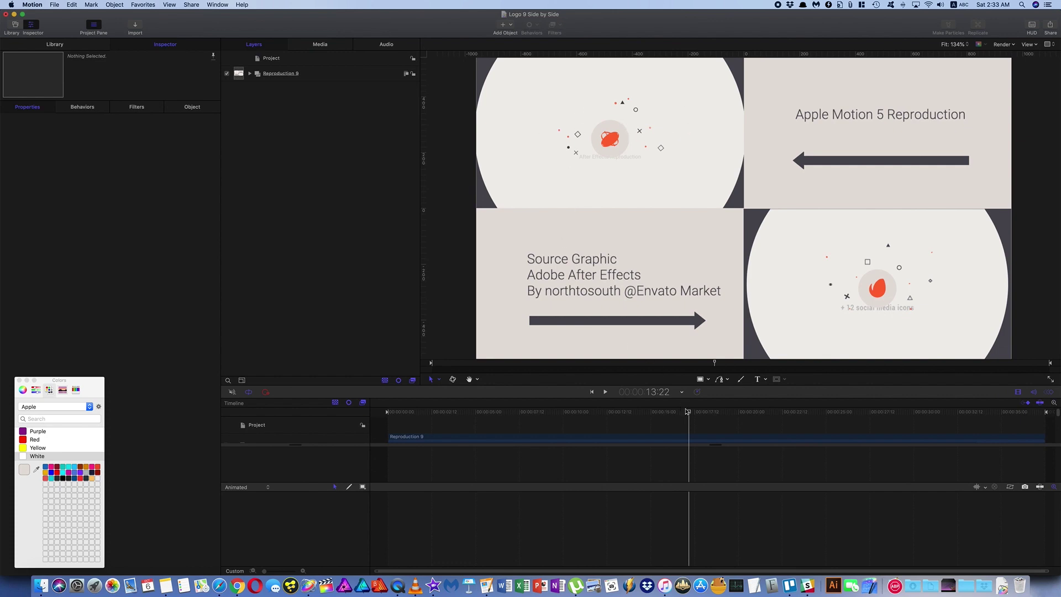
mouse_move(690, 414)
mouse_down()
mouse_move(649, 411)
mouse_move(698, 410)
mouse_up()
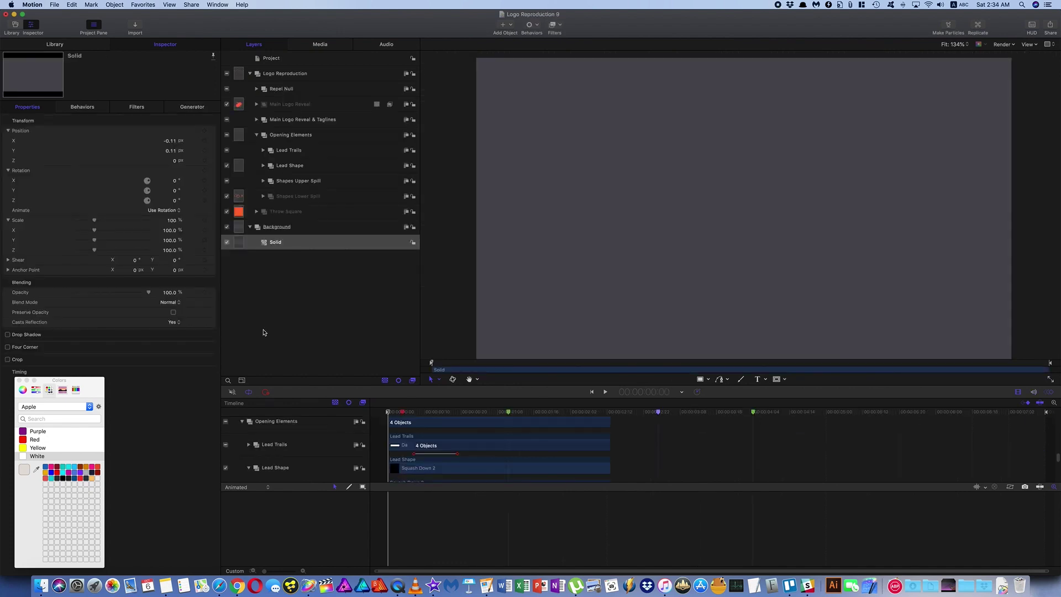
- Play the Logo Reproduction 9 animation through its After Effects Reproduction title reveal
click(605, 392)
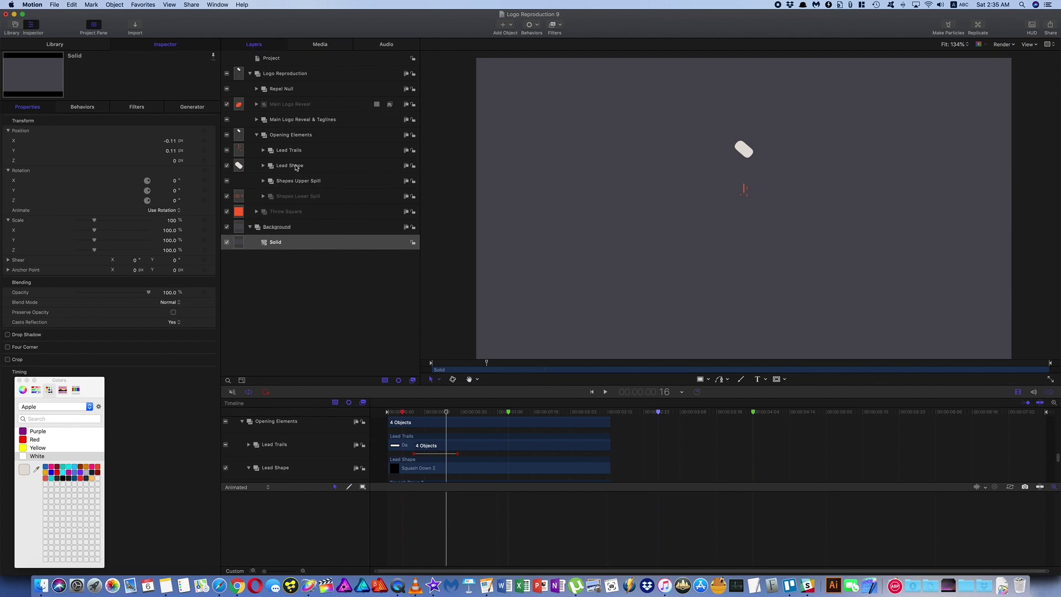
- Expand Lead Shape and select its nested Squash Down 2 and Y Scale Squash Up groups
click(296, 166)
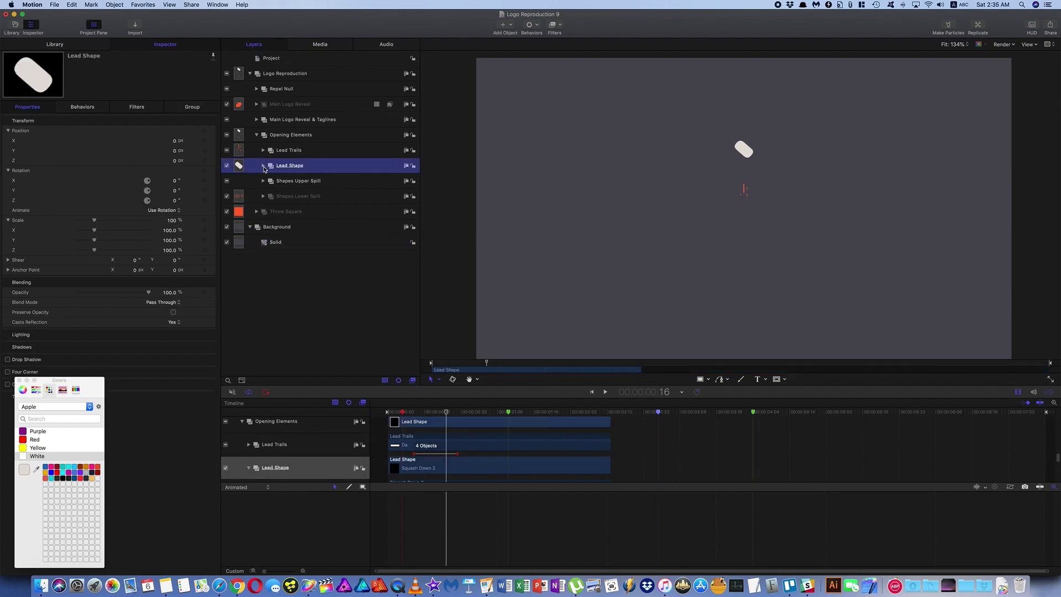
click(263, 166)
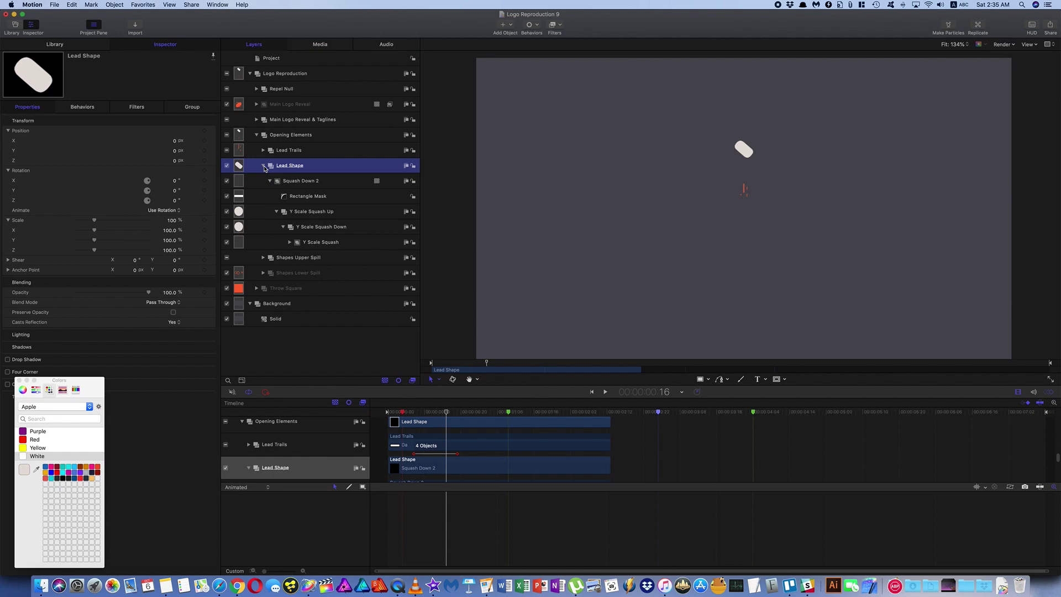
click(294, 182)
click(308, 213)
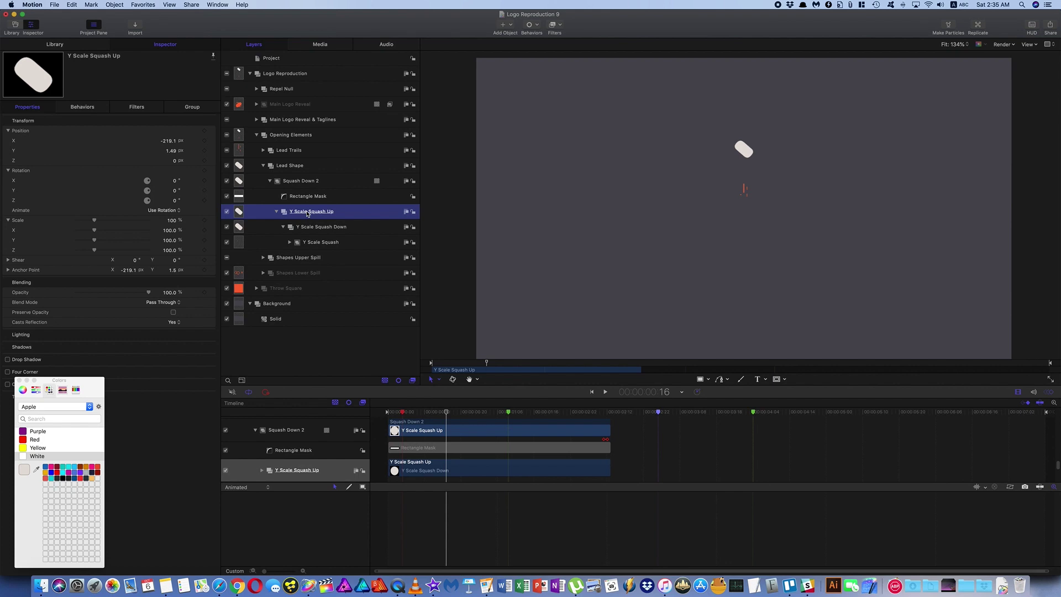
- Scrub around frame 8 of the squash, then expand Y Scale Squash to reveal Rectangle
drag(448, 414, 413, 411)
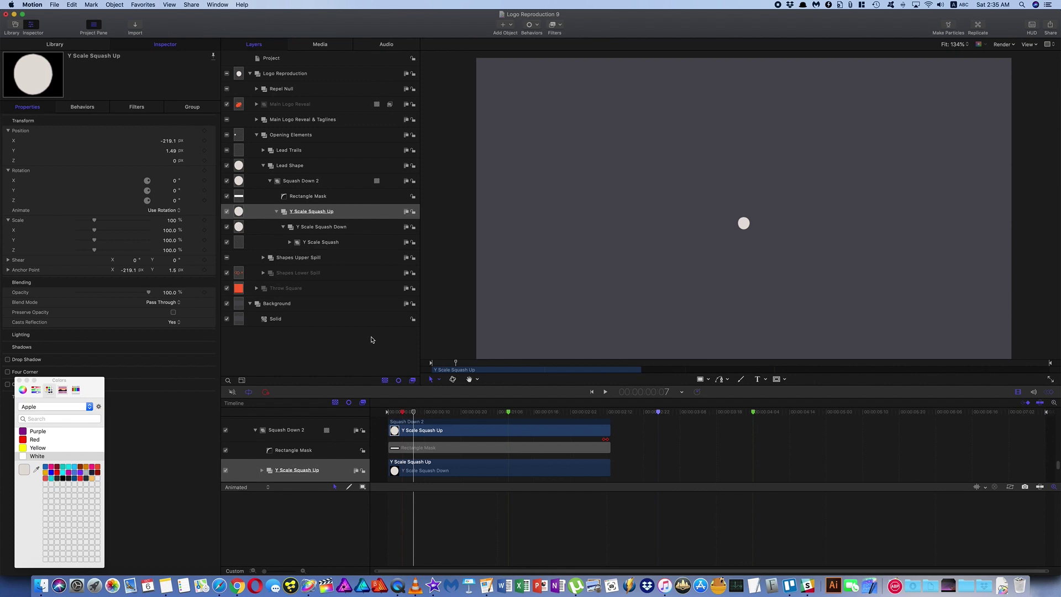
drag(414, 415, 421, 414)
click(290, 243)
- Show the Rectangle layer's Shape Geometry values and scrub forward to watch them change
click(318, 257)
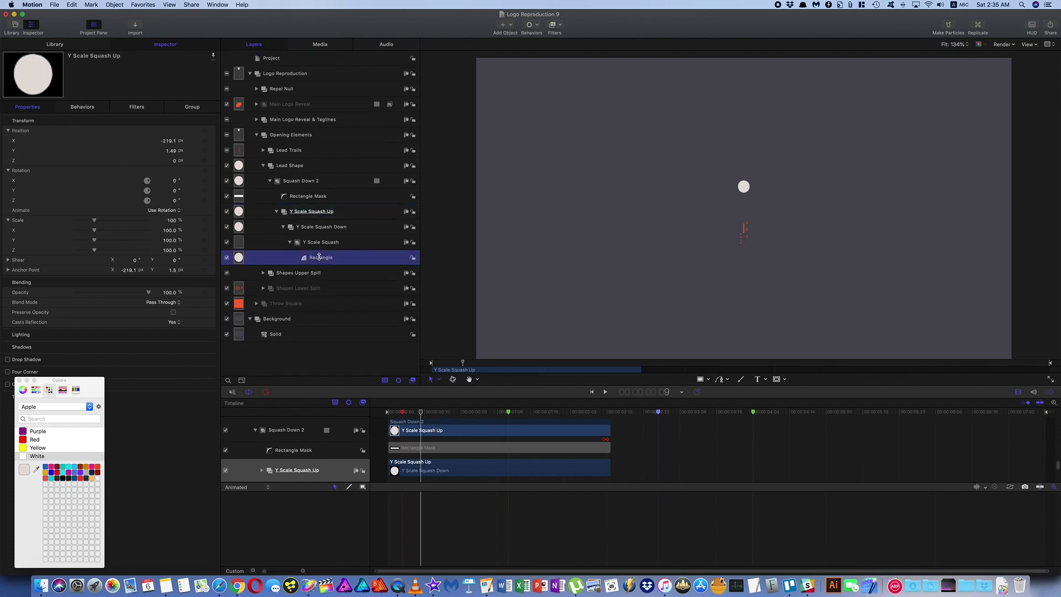
click(192, 106)
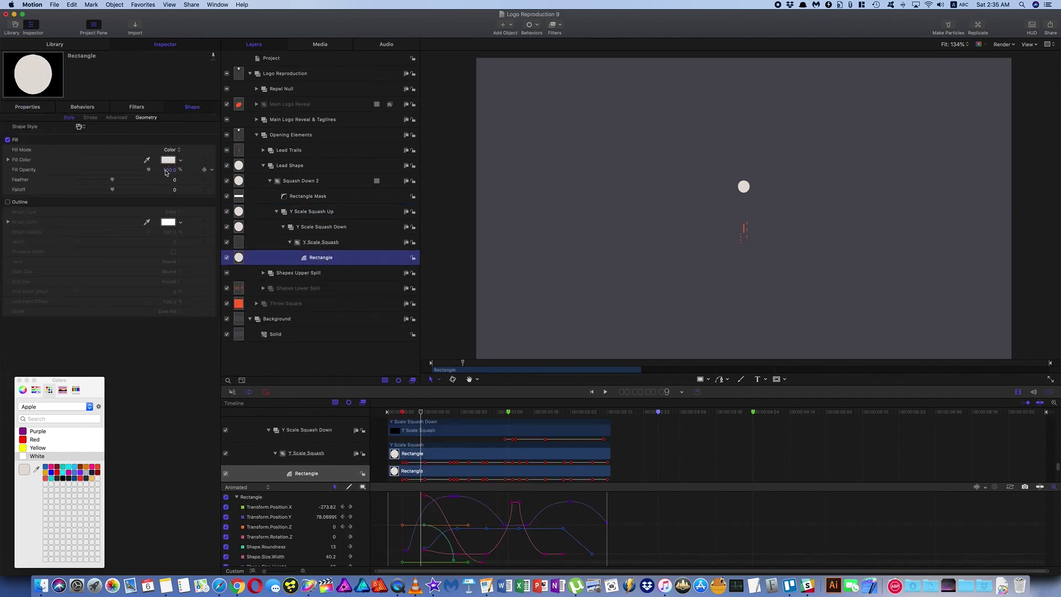
click(145, 118)
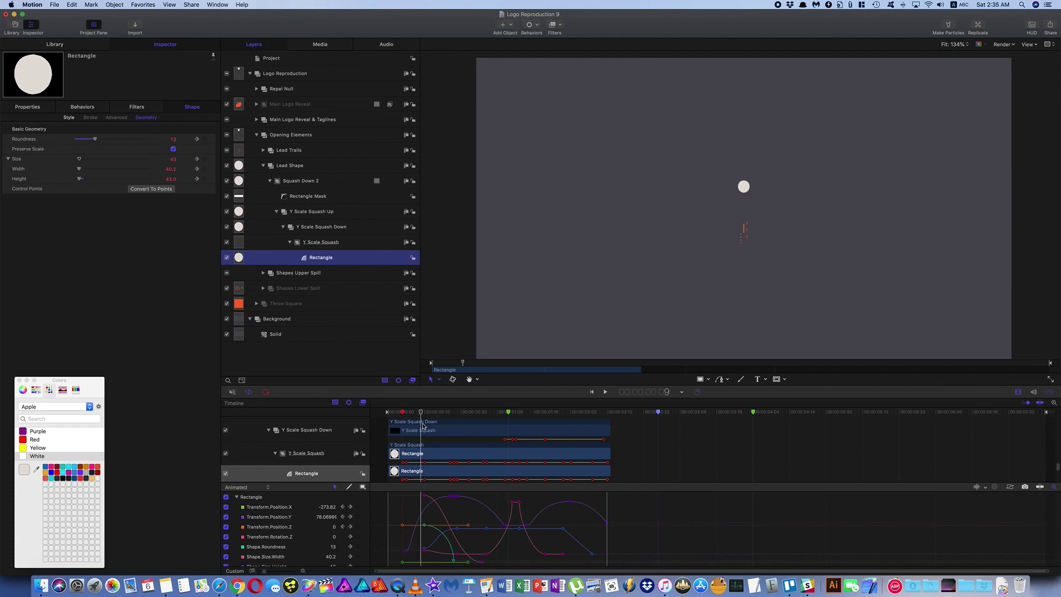
drag(421, 413, 479, 431)
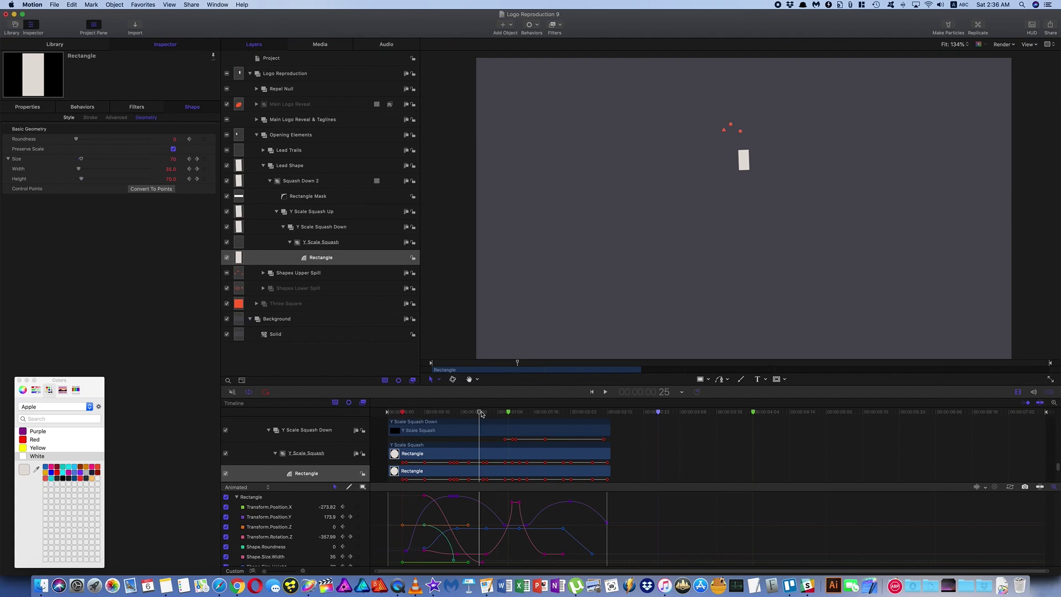
drag(480, 414, 446, 411)
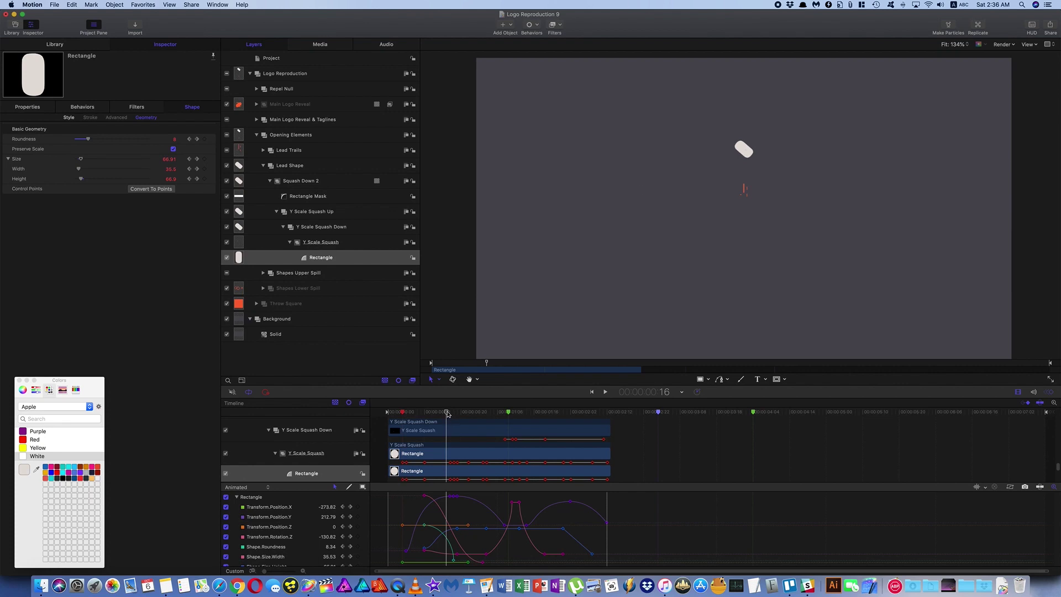
drag(448, 413, 506, 430)
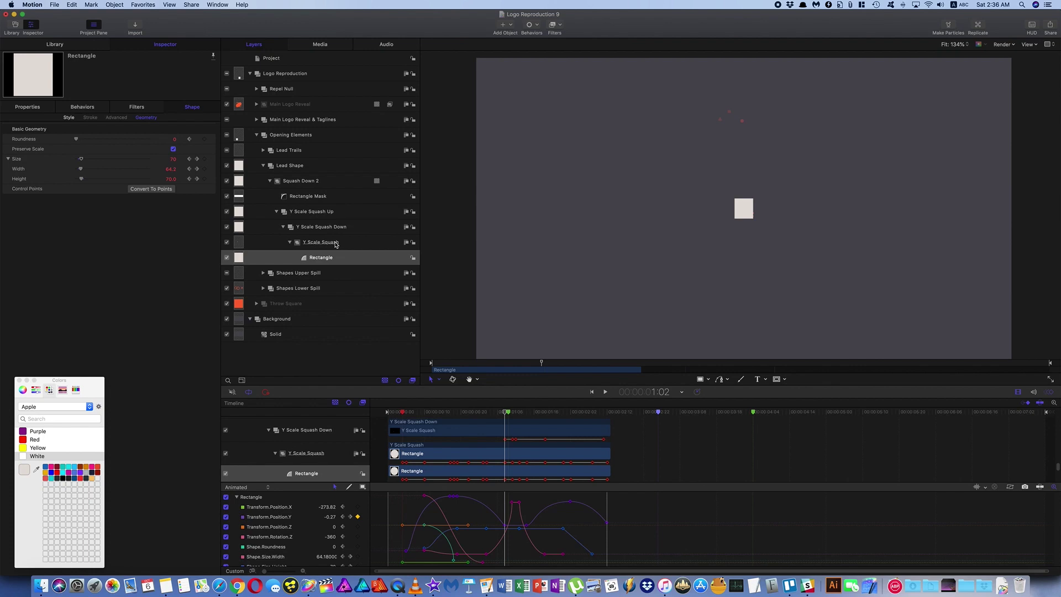
- Select Y Scale Squash, turn on rulers and guides, and scrub to the flattened shape at 1:03
click(335, 243)
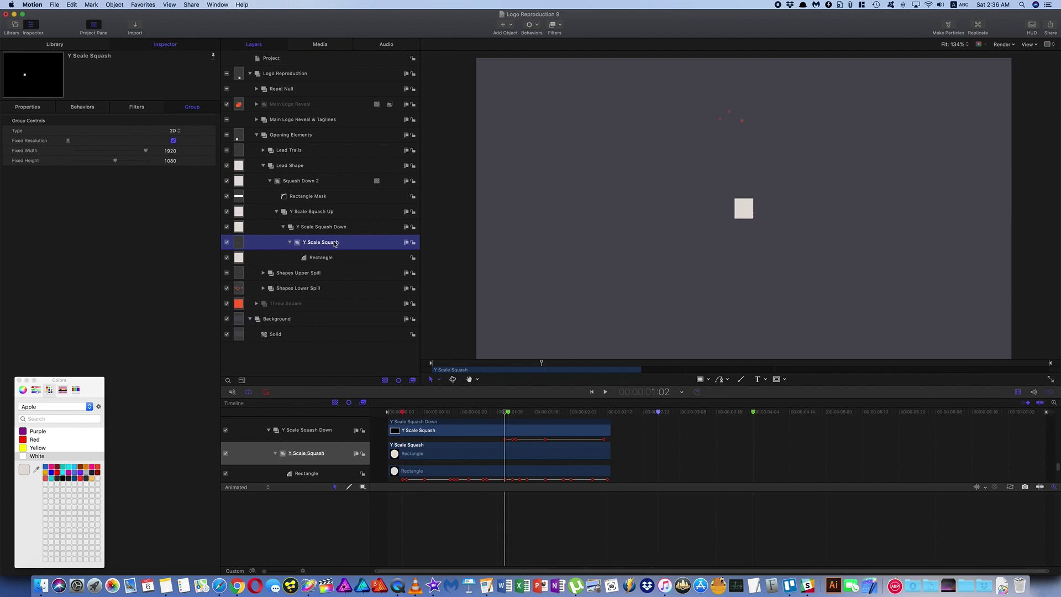
key(super+slash)
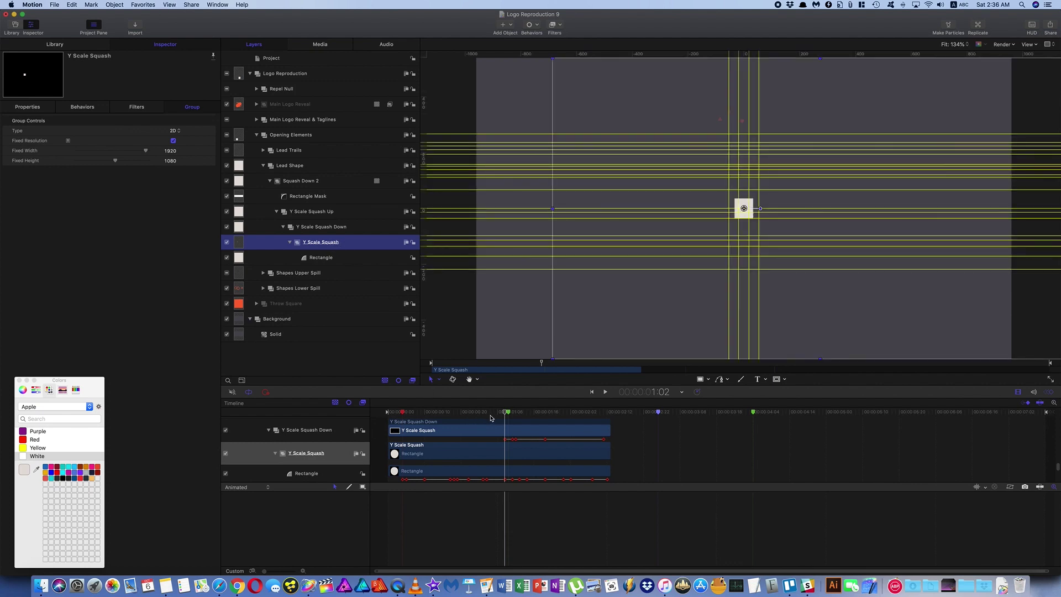
drag(504, 414, 512, 416)
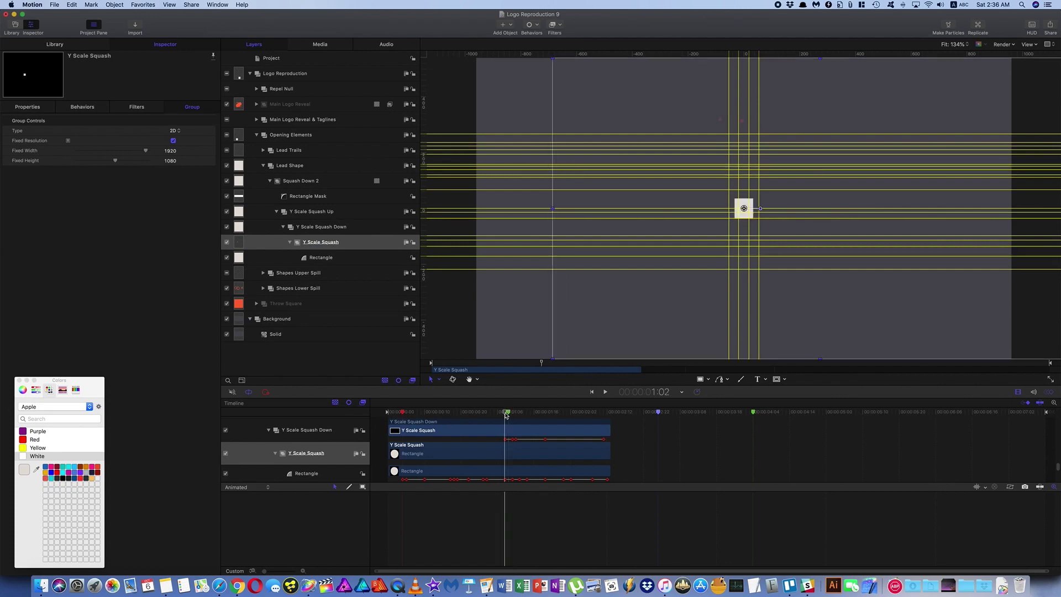
drag(506, 415, 509, 416)
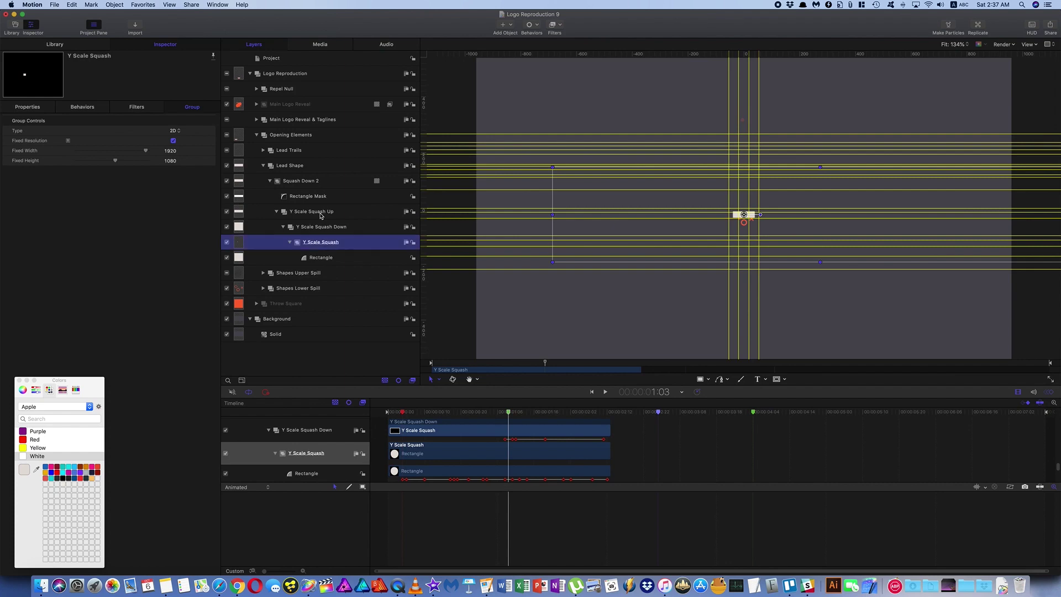
- Select Y Scale Squash Up and scrub from 1:03 to 1:19 to watch it stretch upward
click(321, 215)
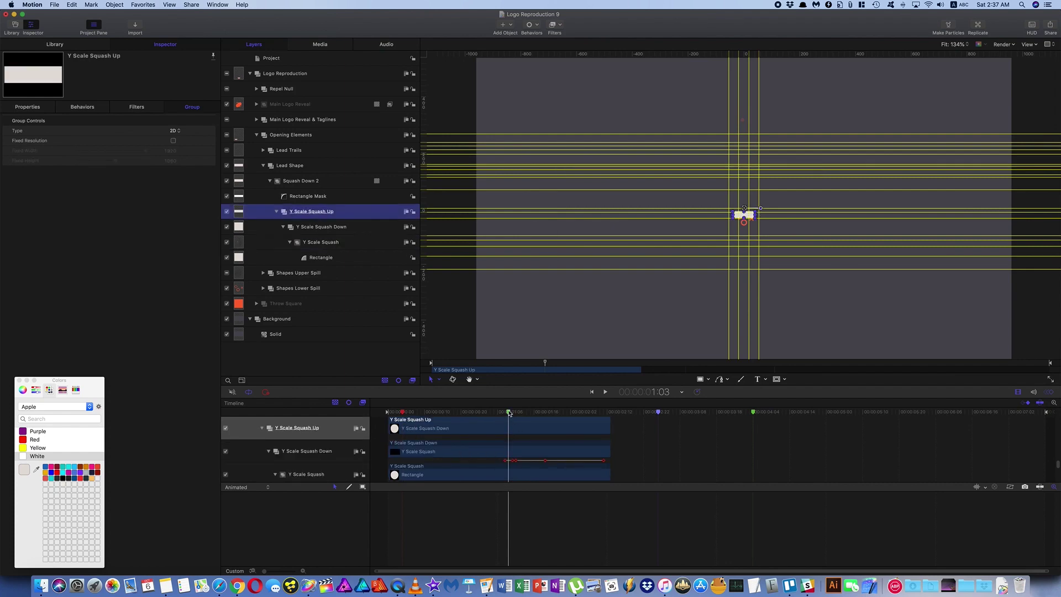
drag(509, 414, 569, 421)
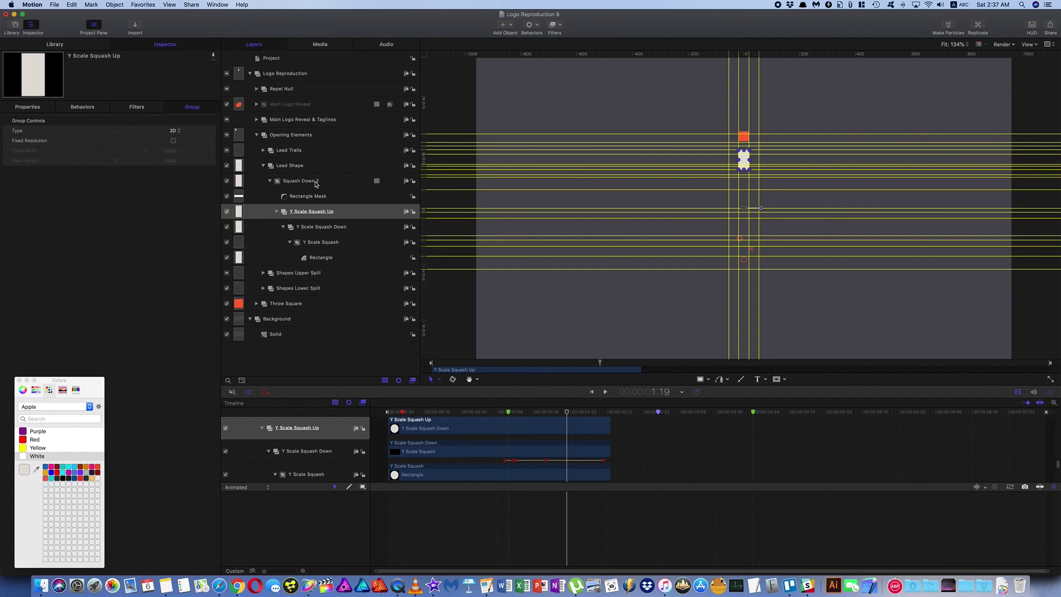
- Select Squash Down 2 and scrub to see its Scale Y curve drop from 100 to 32.71
click(317, 184)
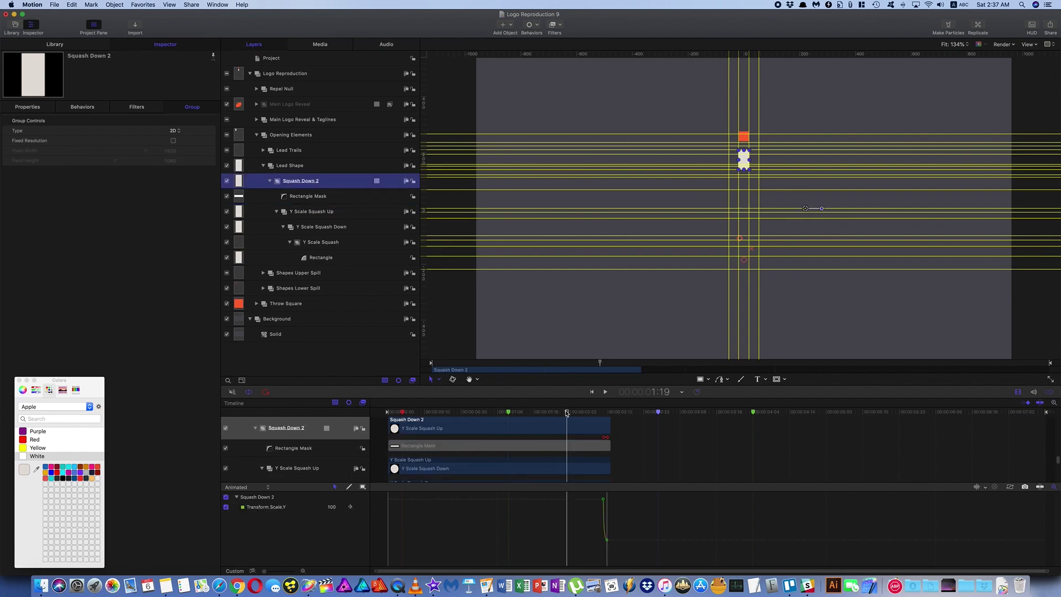
drag(566, 412, 459, 395)
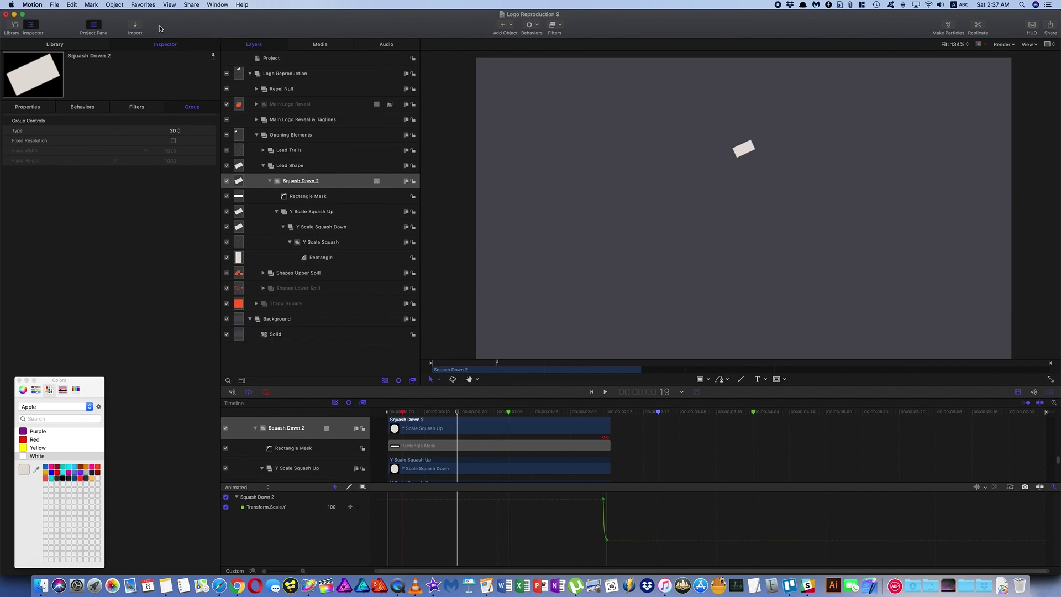
- Show the Window menu's list of open project windows
click(217, 5)
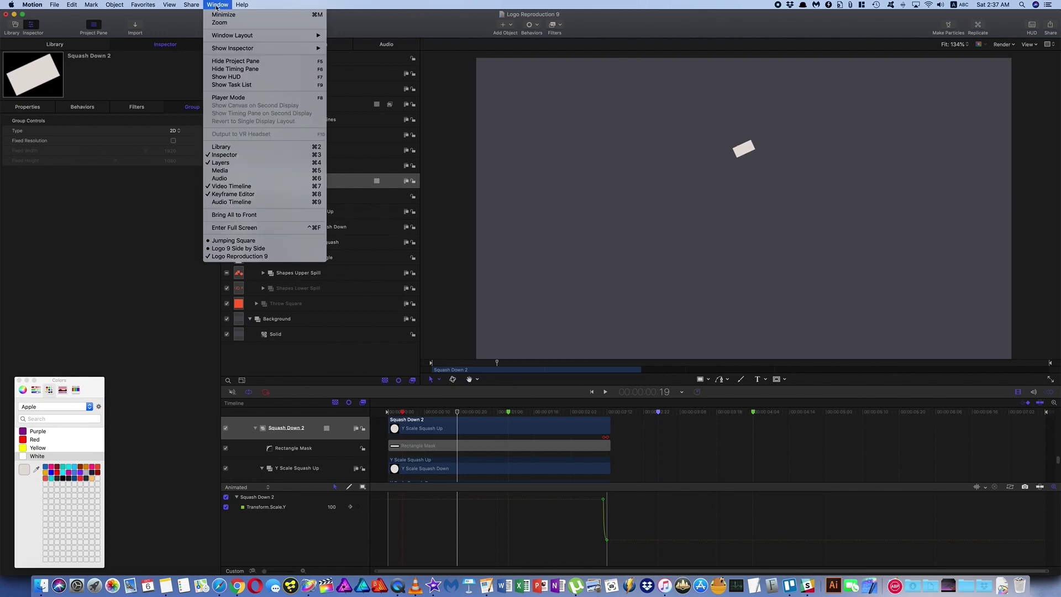
- Switch to Jumping Square, scrub and replay its animation from the start, then fit the canvas to view
click(228, 242)
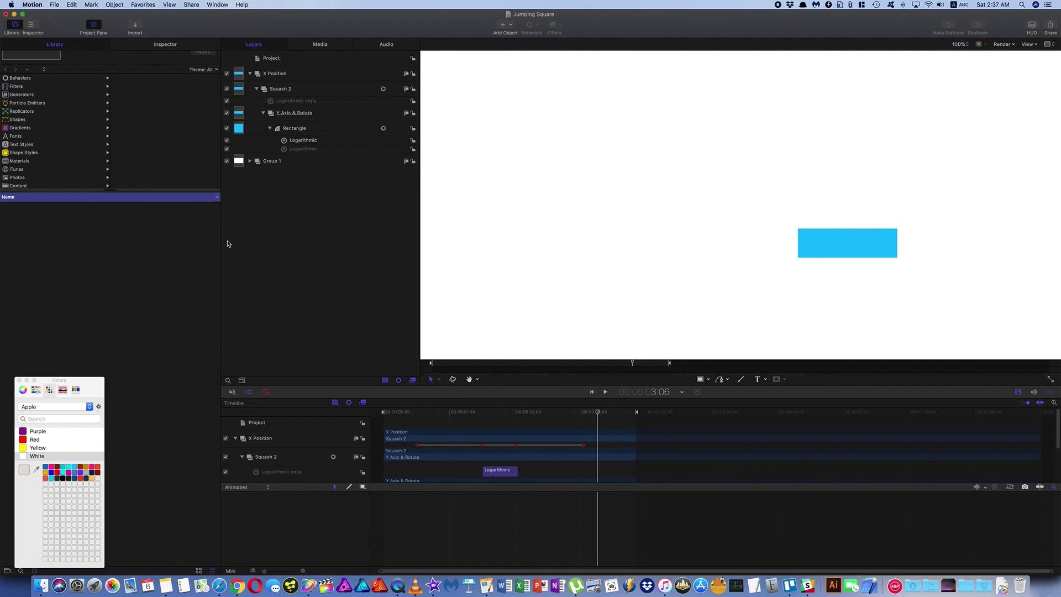
drag(598, 414, 457, 416)
key(space)
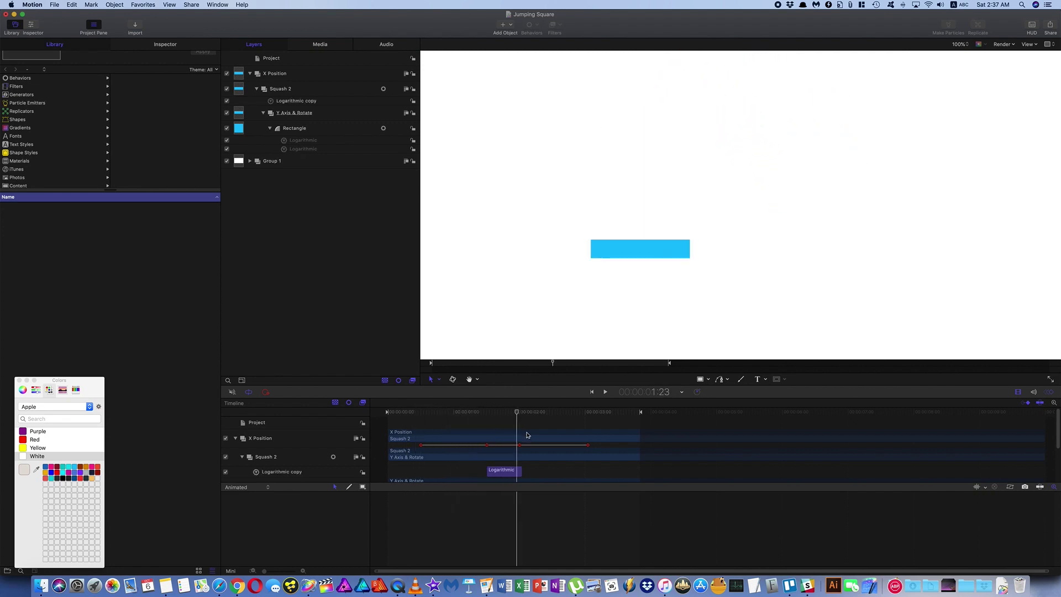
key(Home)
key(space)
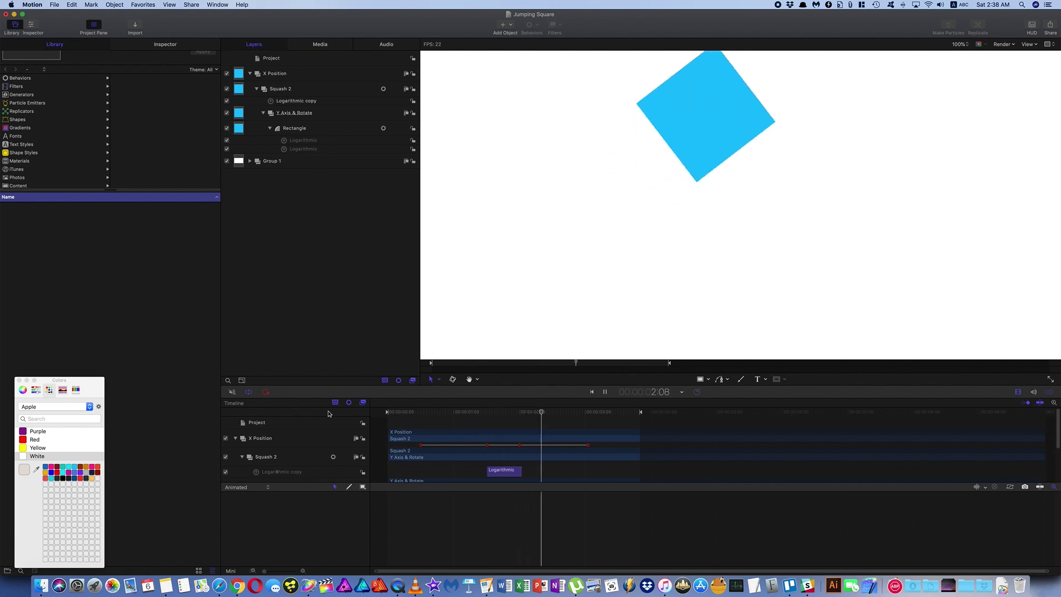
key(space)
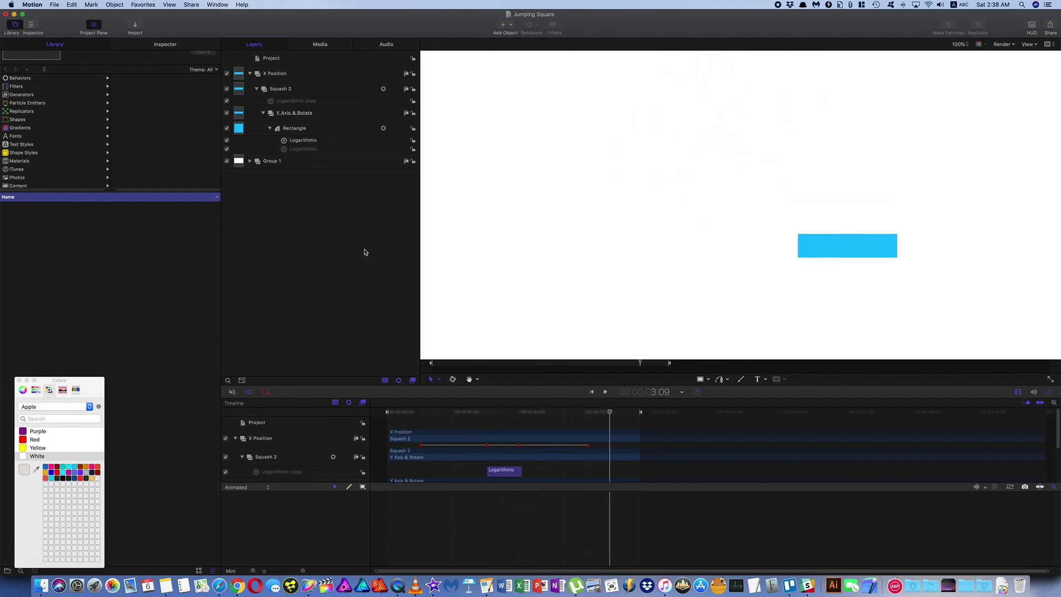
key(shift+z)
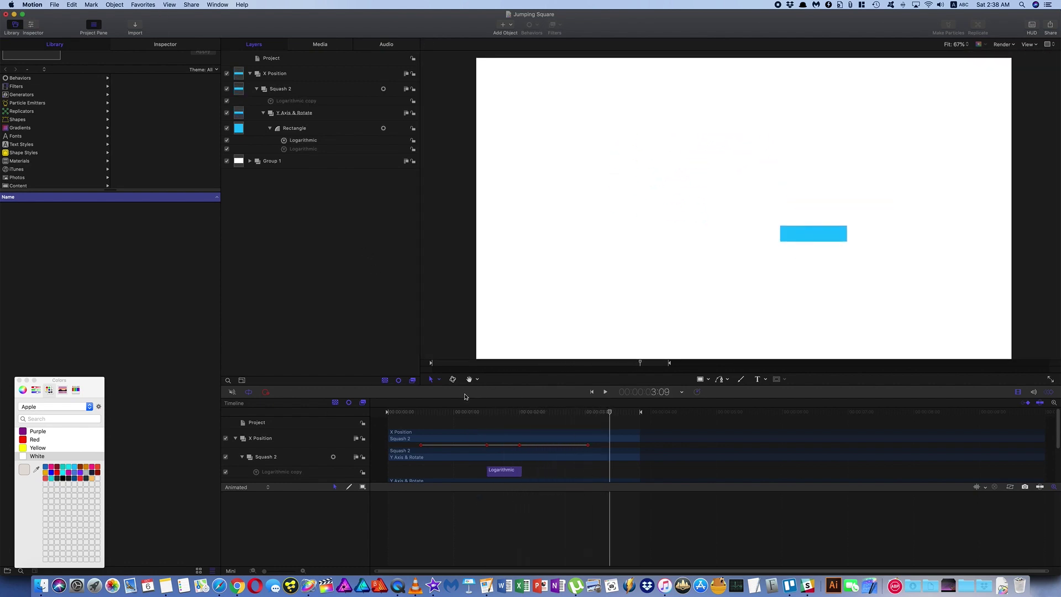
- Review the rectangle's two Logarithmic behaviours and scale curve, then show the Y Axis & Rotate Position.Y and Rotation.Z curves
click(303, 141)
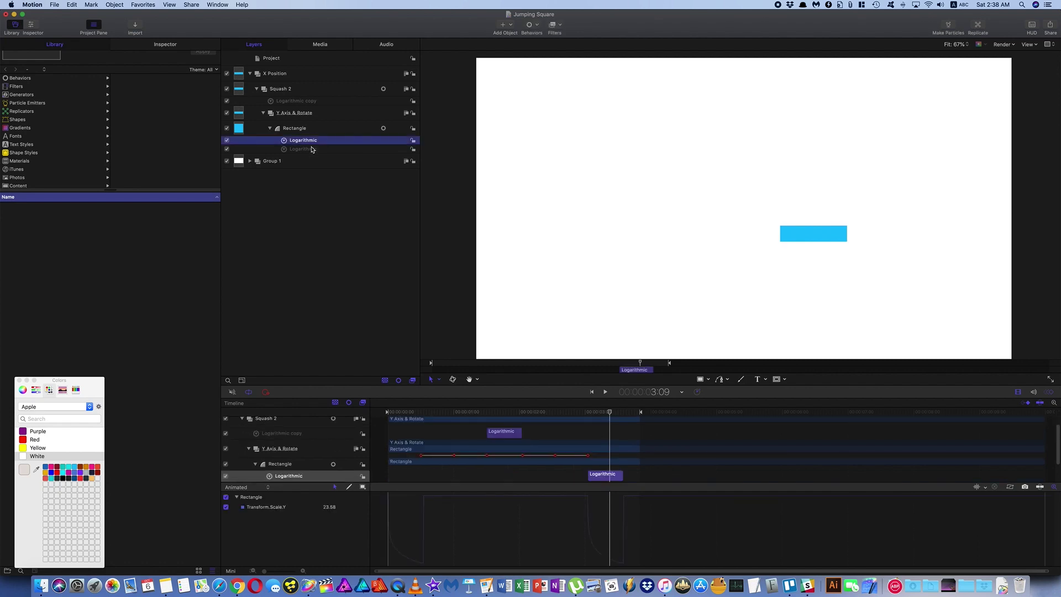
click(312, 149)
drag(611, 414, 425, 396)
click(303, 130)
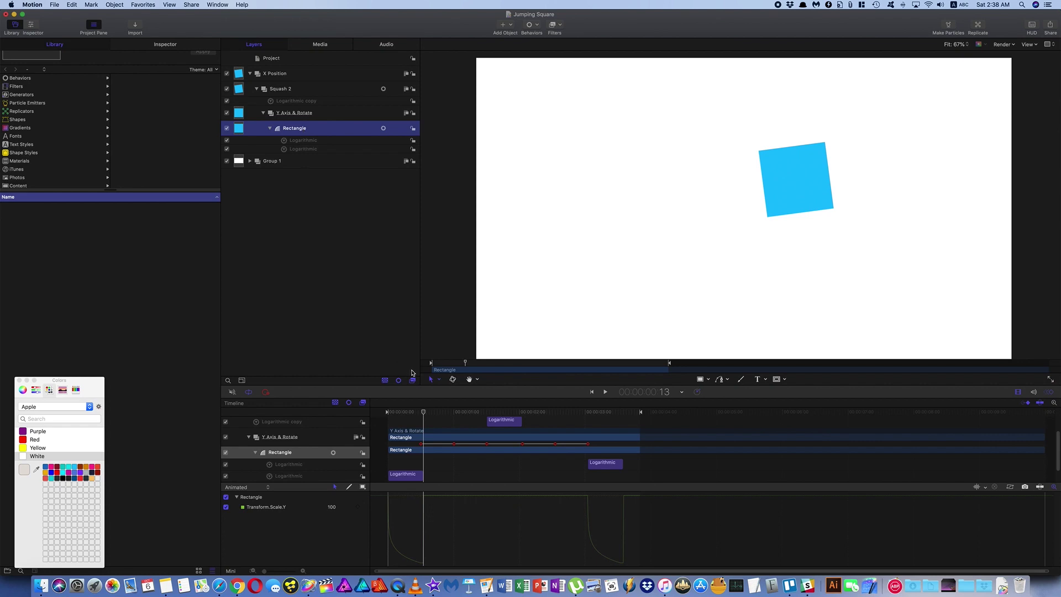
mouse_move(424, 413)
mouse_down()
mouse_move(369, 403)
mouse_move(441, 413)
mouse_up()
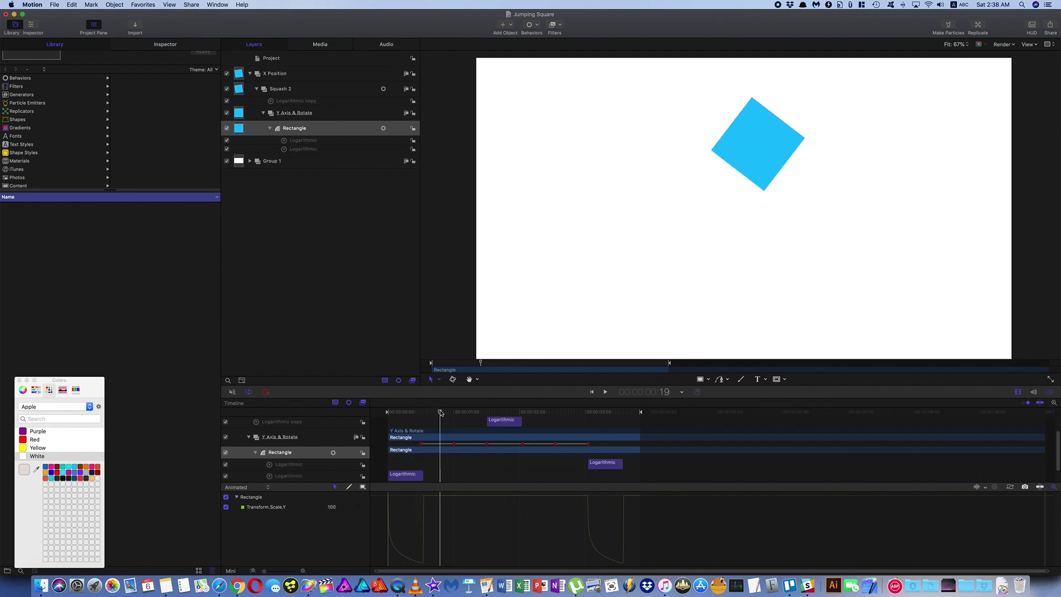
click(300, 114)
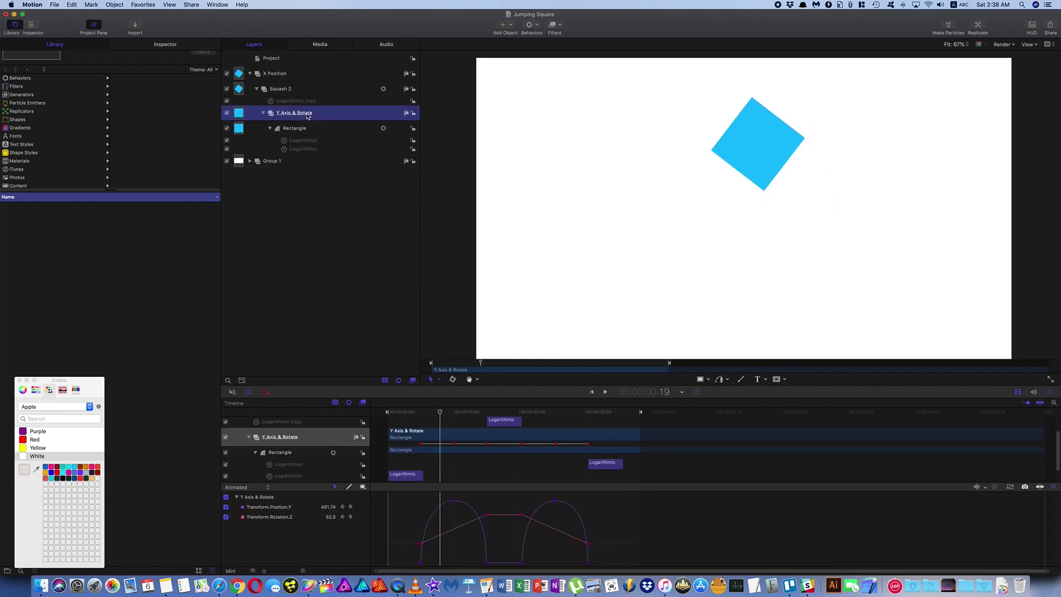
- Show Squash 2's Scale.Y curve with its Logarithmic copy behaviour and preview the square flattening on landing
click(286, 90)
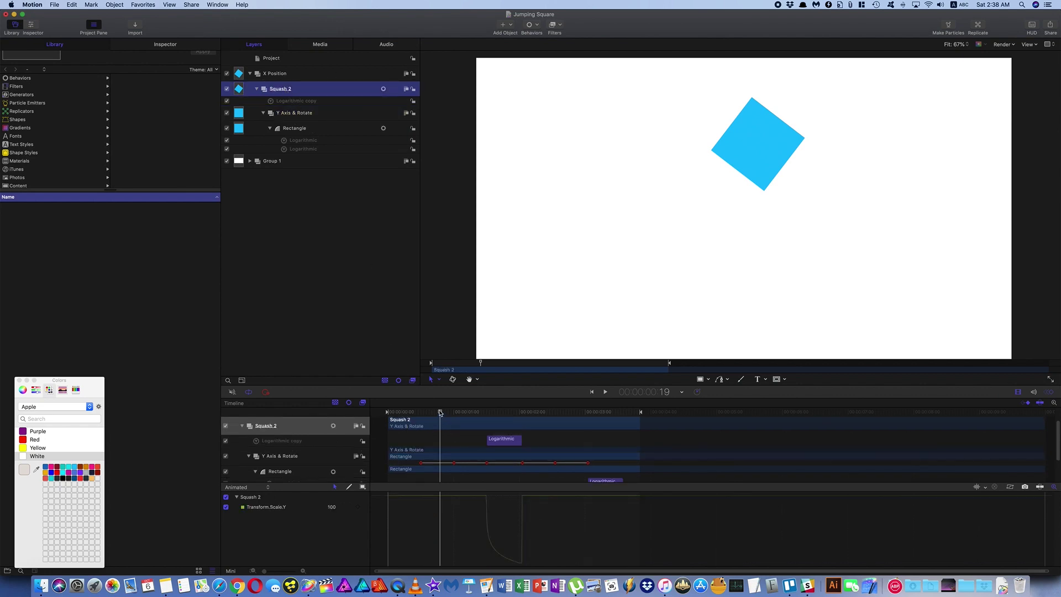
drag(440, 413, 490, 427)
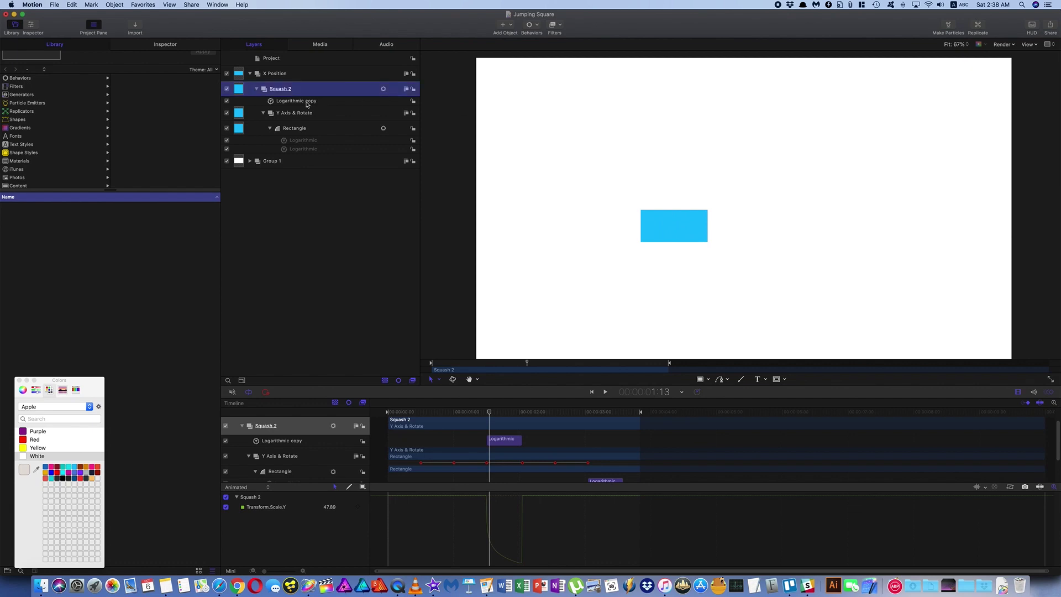
click(307, 102)
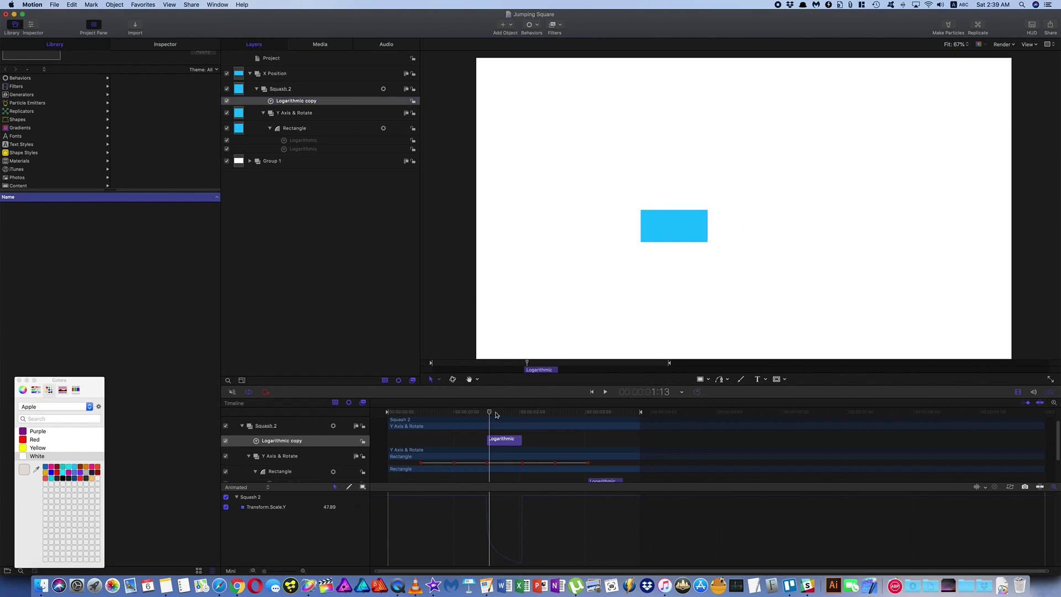
drag(489, 413, 509, 416)
key(space)
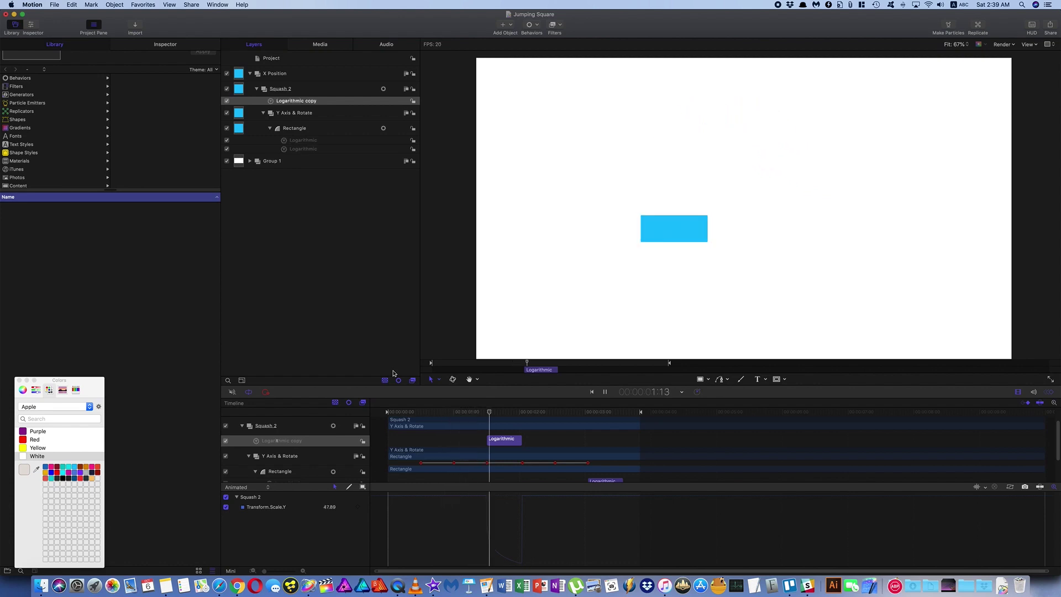
key(space)
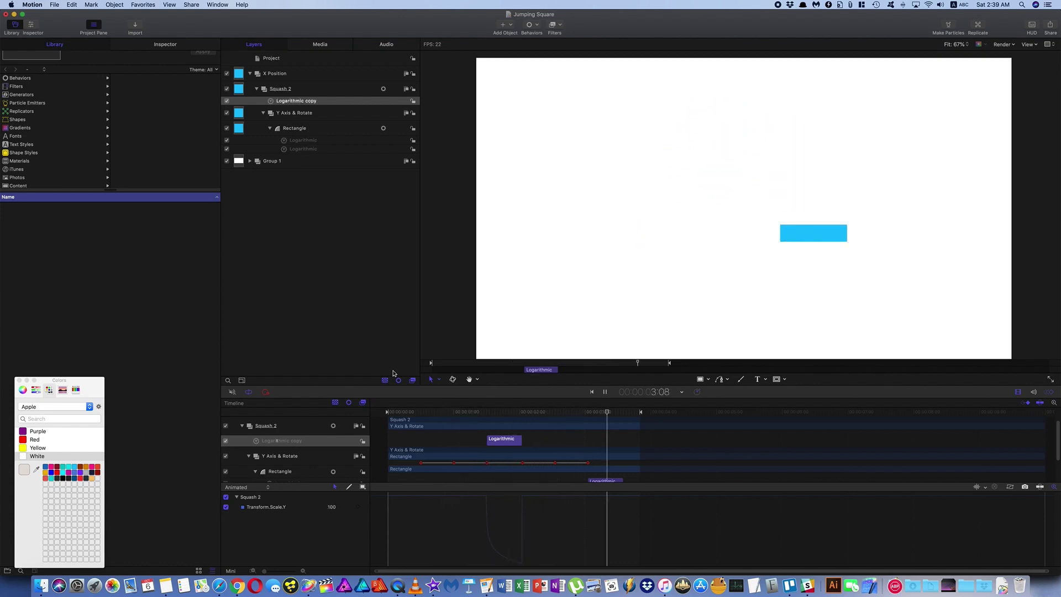
- Return to the Logo Reproduction 9 project via the Window menu and play its animation
click(211, 5)
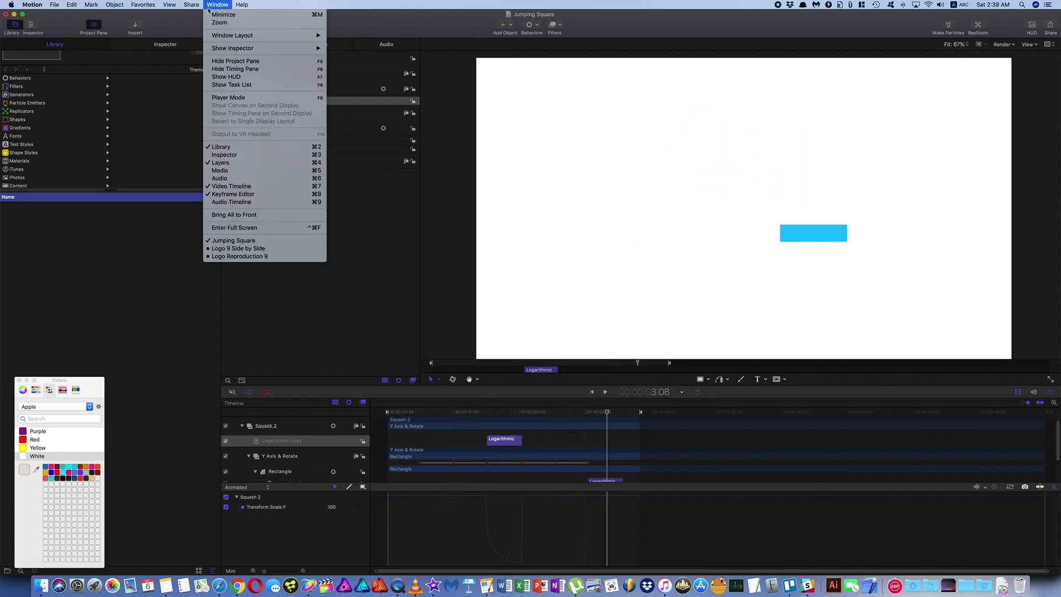
click(244, 257)
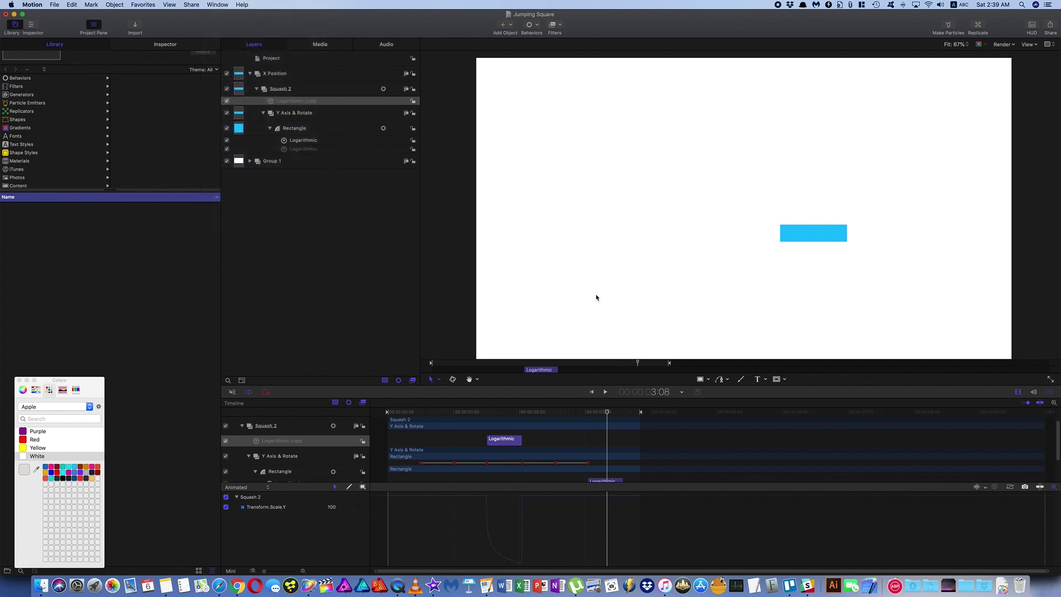
key(space)
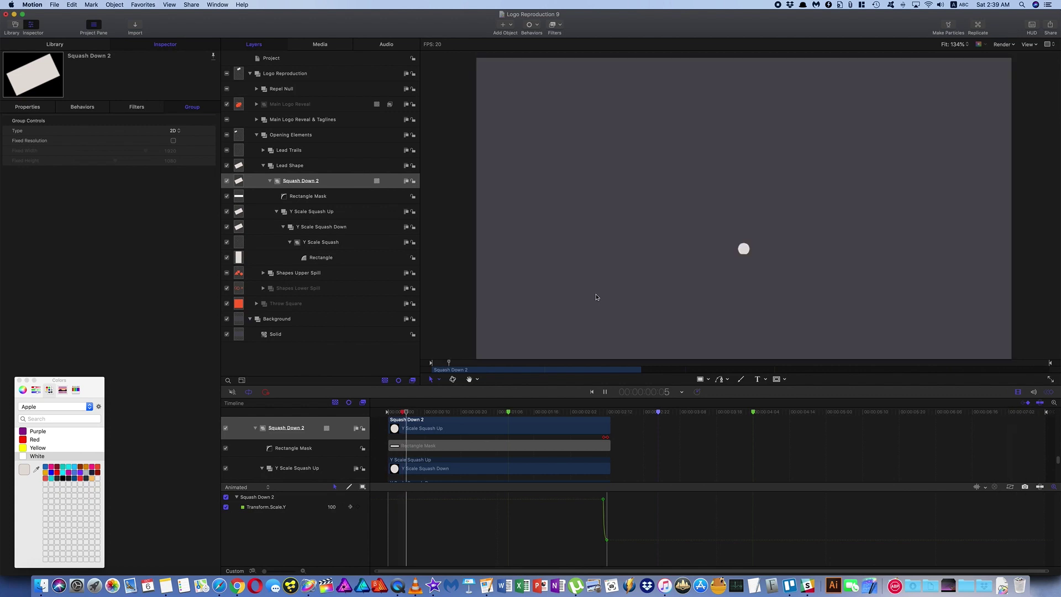
- Stop playback at 1:12 and scrub through the Squash Down 2 shape's squash and stretch, ending at frame 25
click(543, 412)
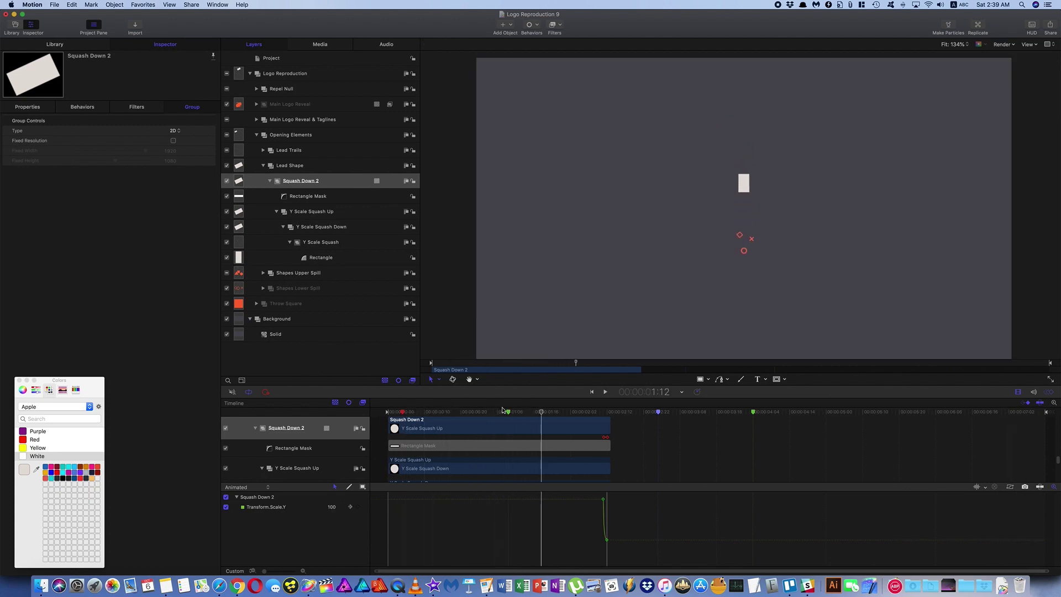
drag(542, 414, 432, 400)
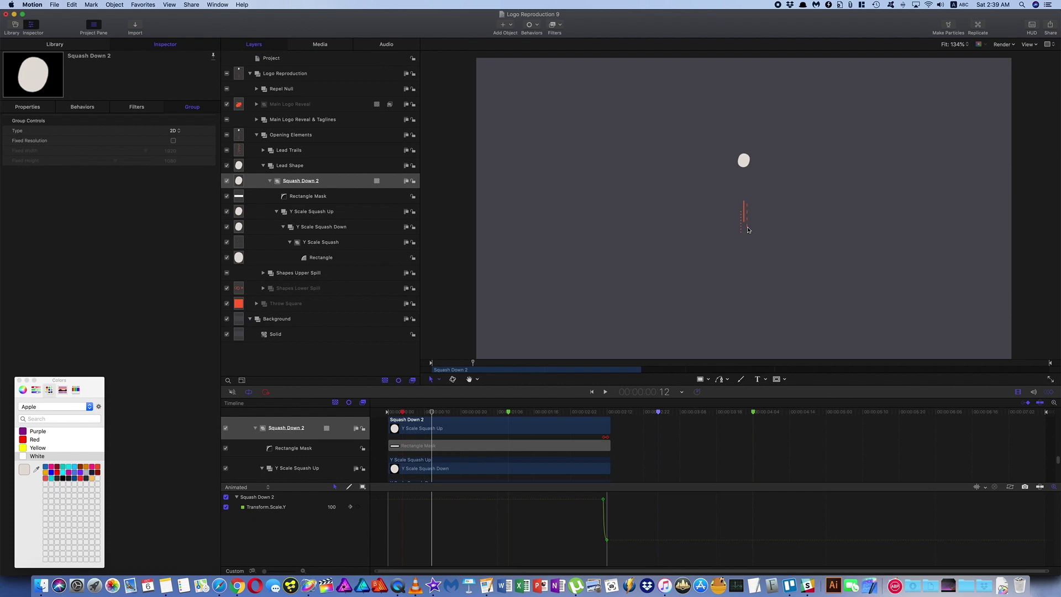
drag(432, 413, 479, 419)
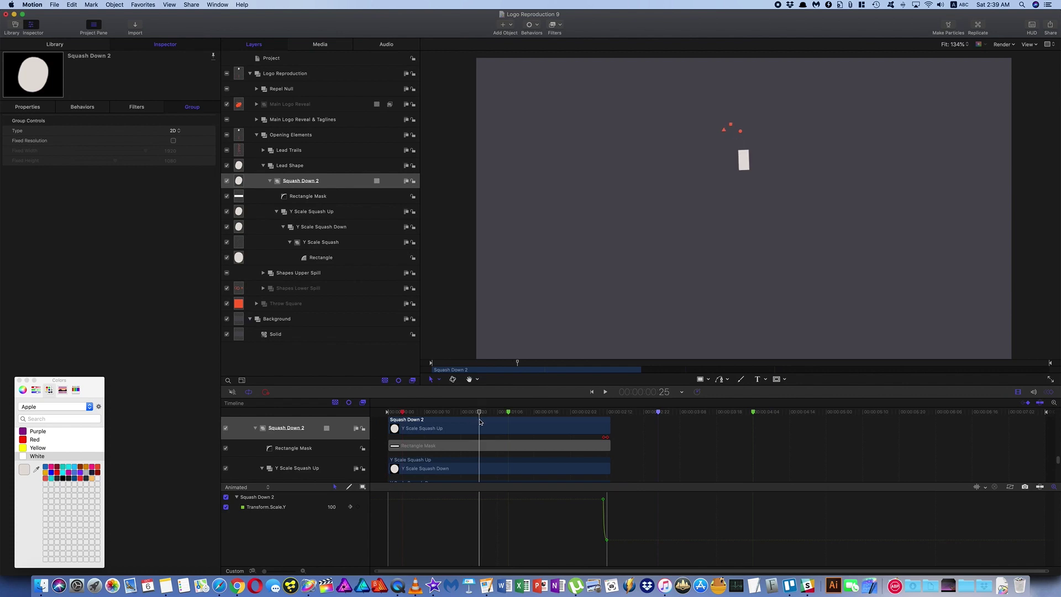